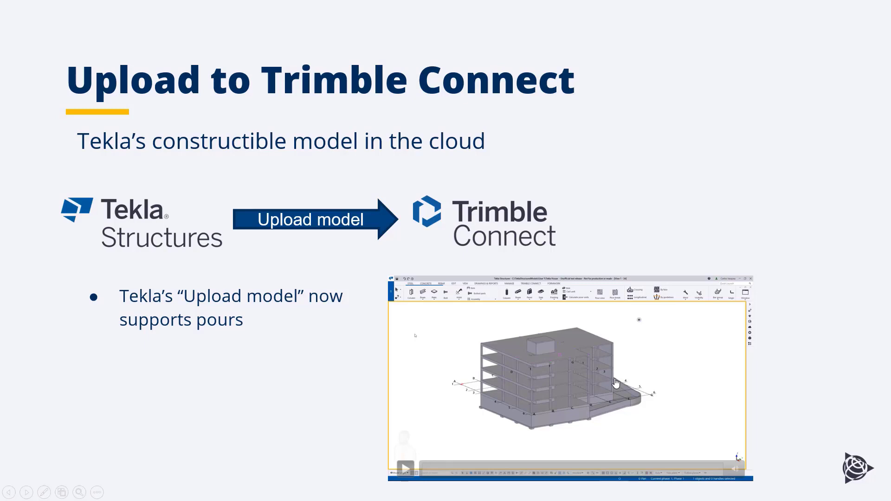
Expand the Tekla Structures demo to full screen, showing the multi-storey concrete building model.
left_click(616, 383)
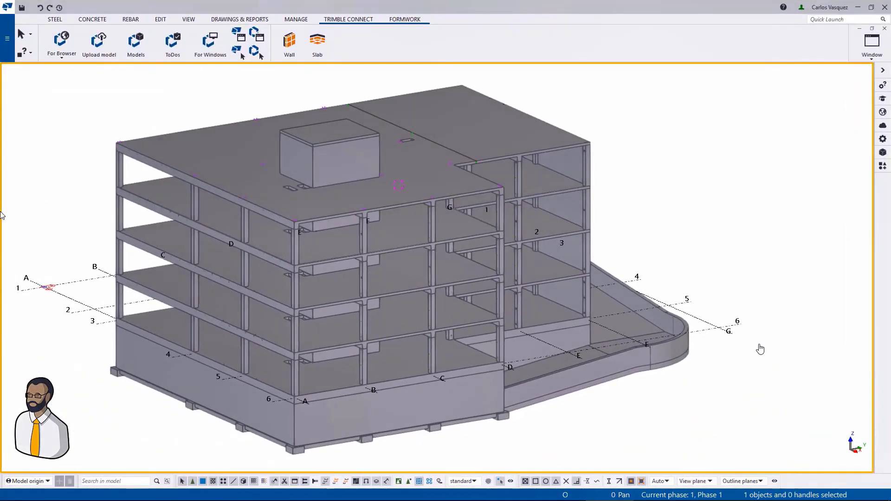
Start sharing the model, inviting the second user's e-mail with the Editor role.
left_click(6, 52)
left_click(39, 183)
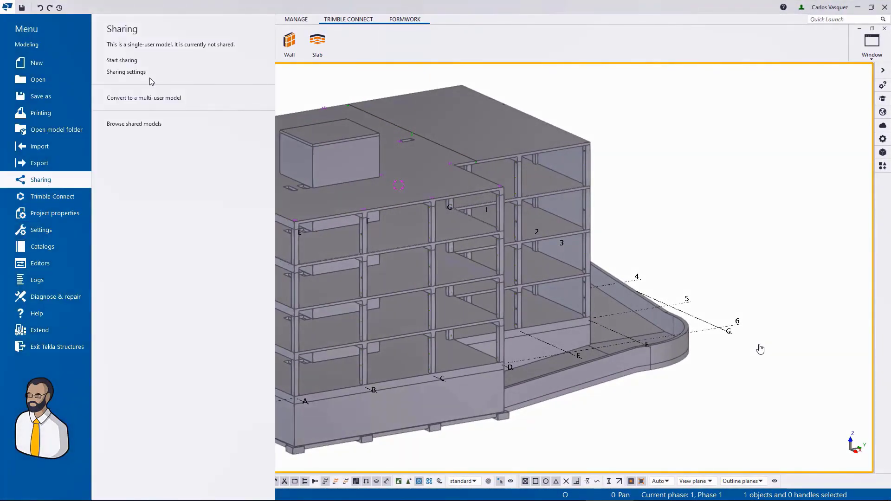
left_click(151, 64)
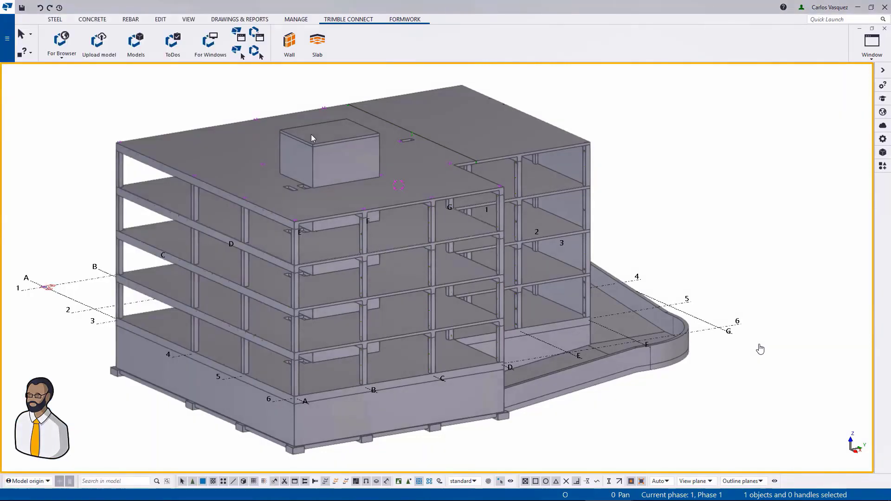
left_click(185, 215)
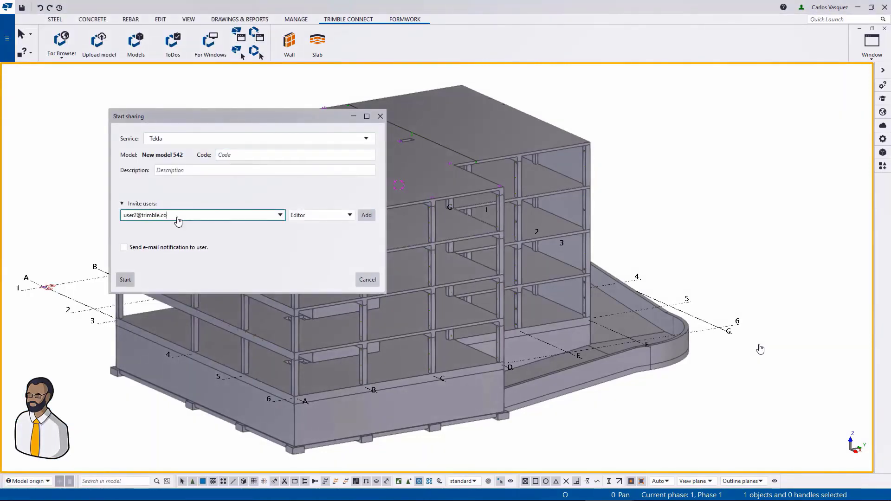
left_click(125, 280)
left_click(218, 215)
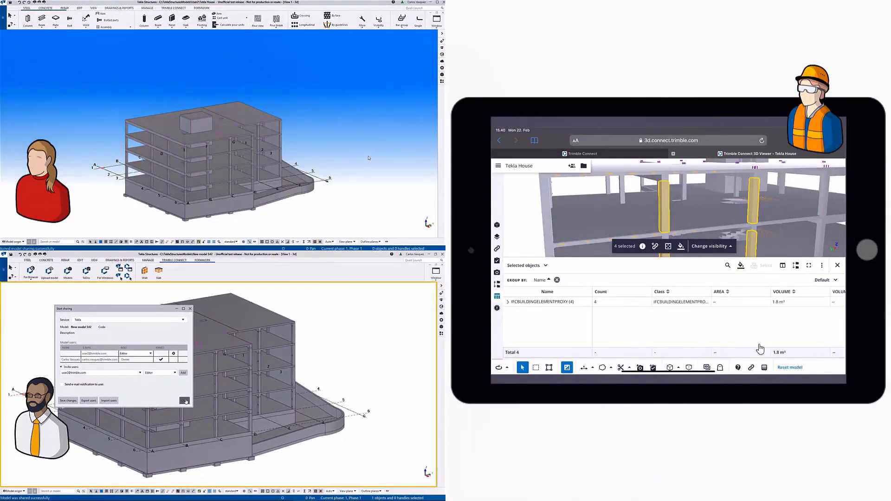
Close the sharing window and insert two wall formwork corner conditions on the rooftop block.
left_click(185, 401)
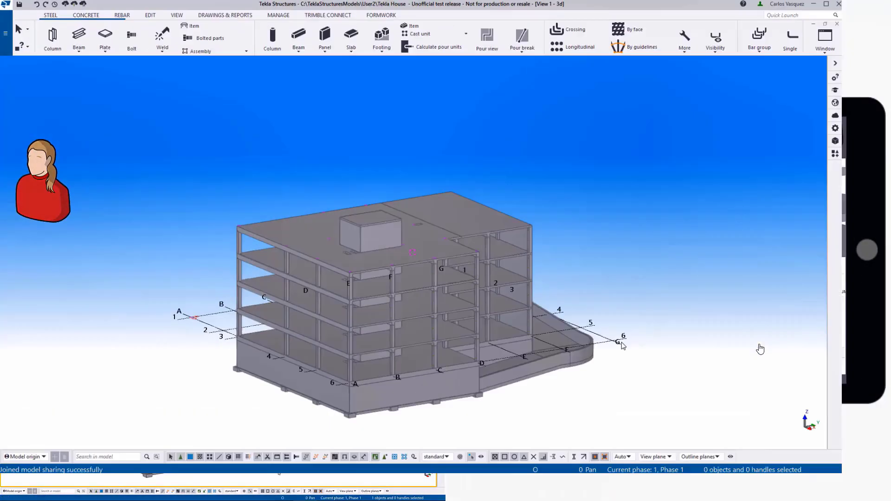
scroll(405, 211, "up", 5)
scroll(397, 204, "up", 4)
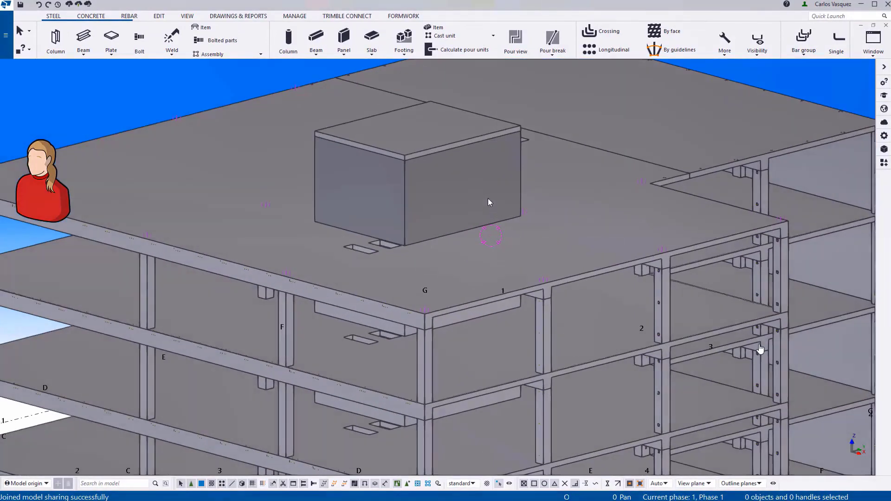
left_click(403, 15)
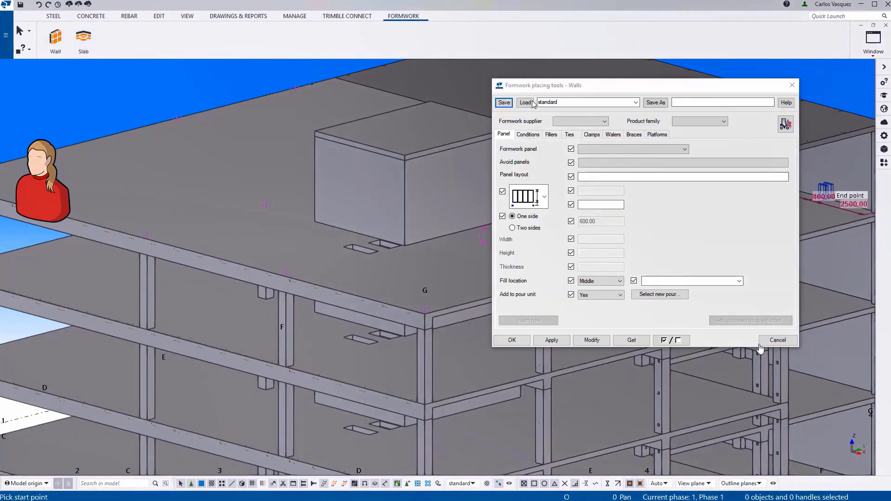
left_click(528, 135)
left_click(528, 320)
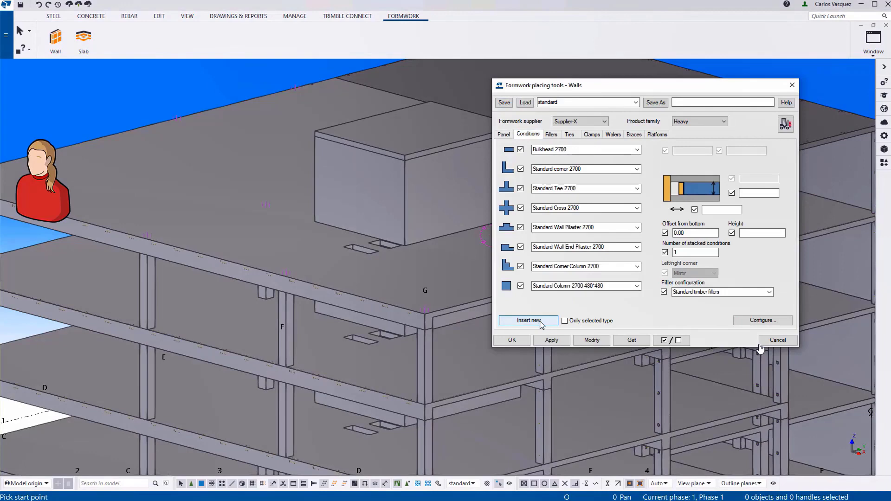
left_click(404, 200)
middle_click_drag(441, 203, 313, 199)
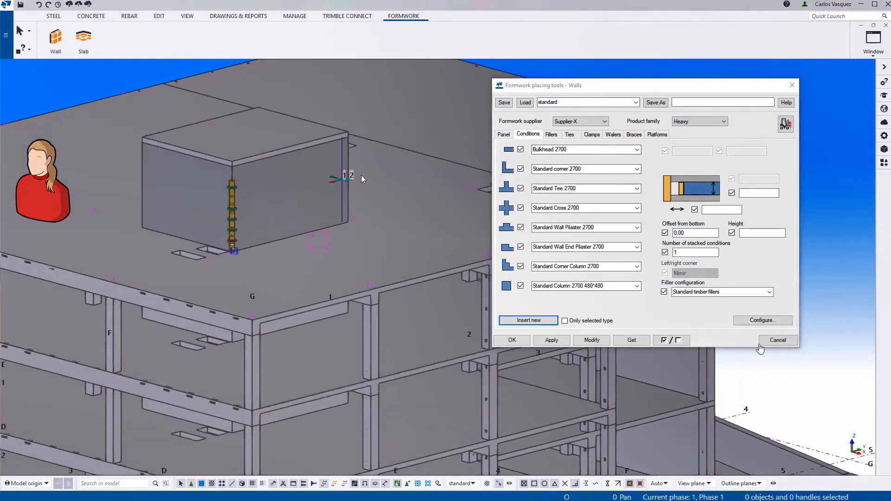
scroll(354, 175, "up", 3)
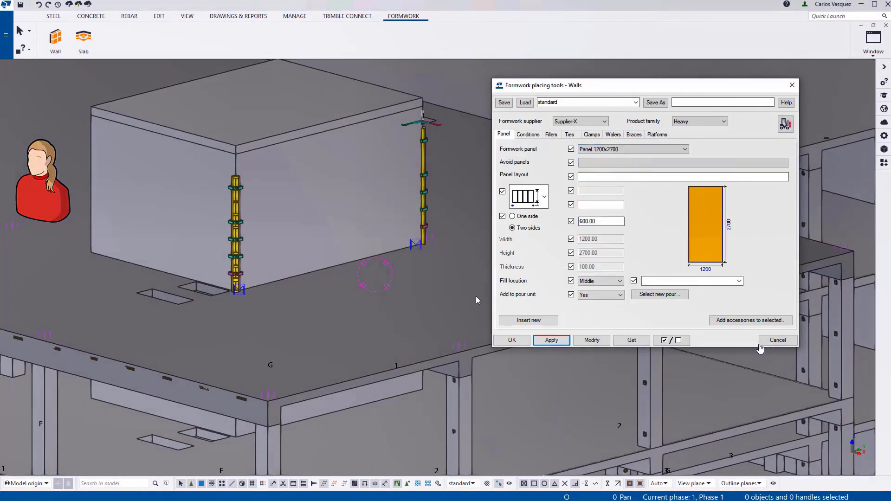
left_click(529, 320)
Lay 1200x2700 two-sided panels along the rooftop wall and add walers and braces.
left_click(131, 320)
left_click(347, 270)
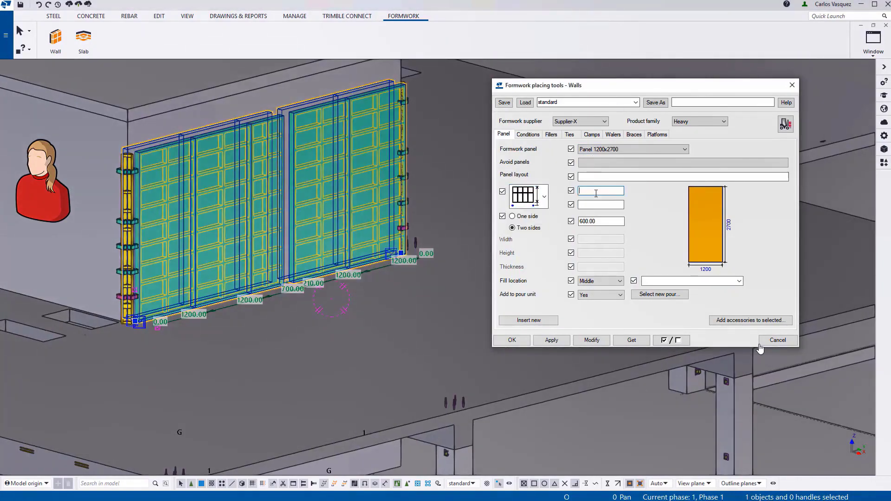
right_click(464, 117)
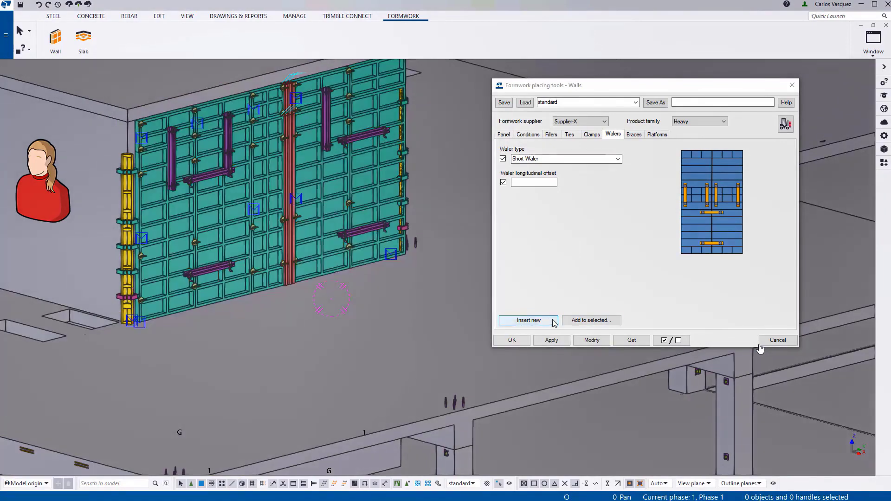
left_click(552, 321)
right_click(294, 67)
key("Escape")
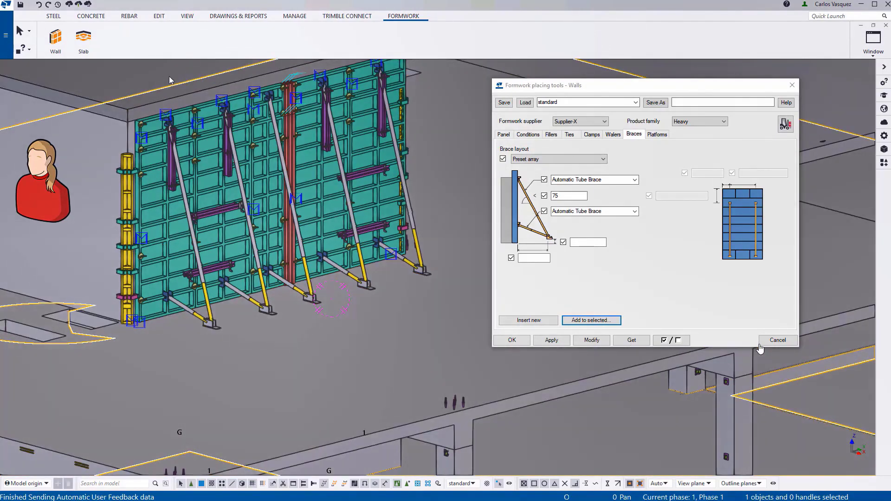
left_click(762, 343)
scroll(760, 346, "down", 5)
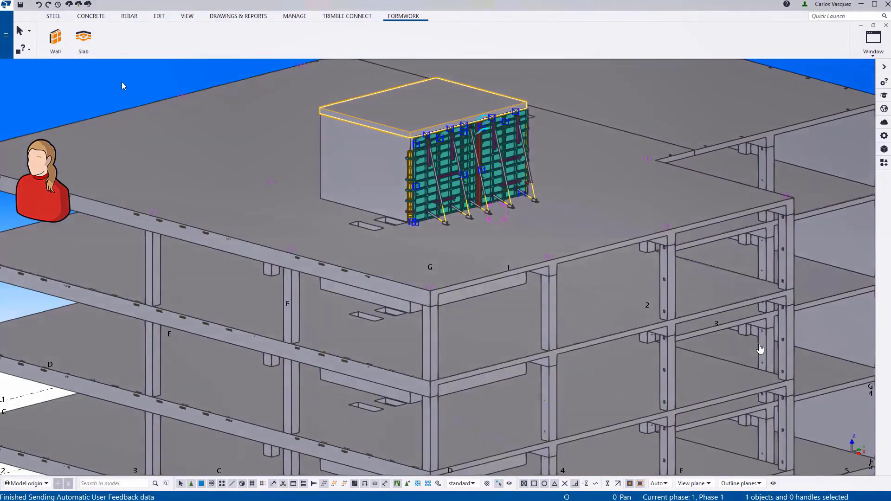
Write out the formwork changes with code 100 and the comment 'Formwork added.'.
middle_click_drag(316, 158, 195, 107, "ctrl")
scroll(90, 46, "up", 1)
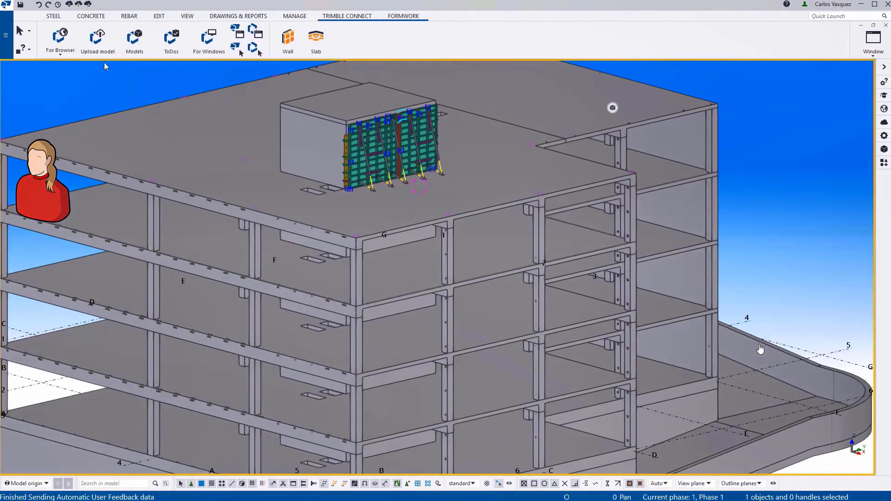
left_click(79, 9)
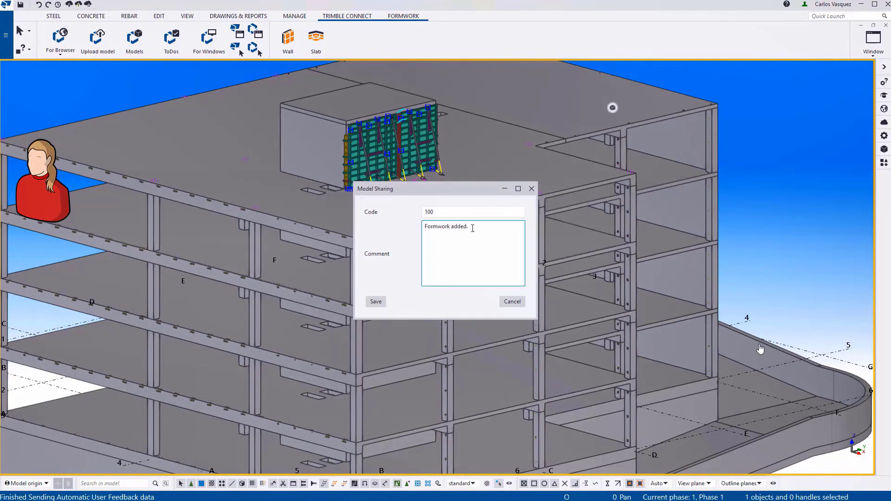
left_click(376, 303)
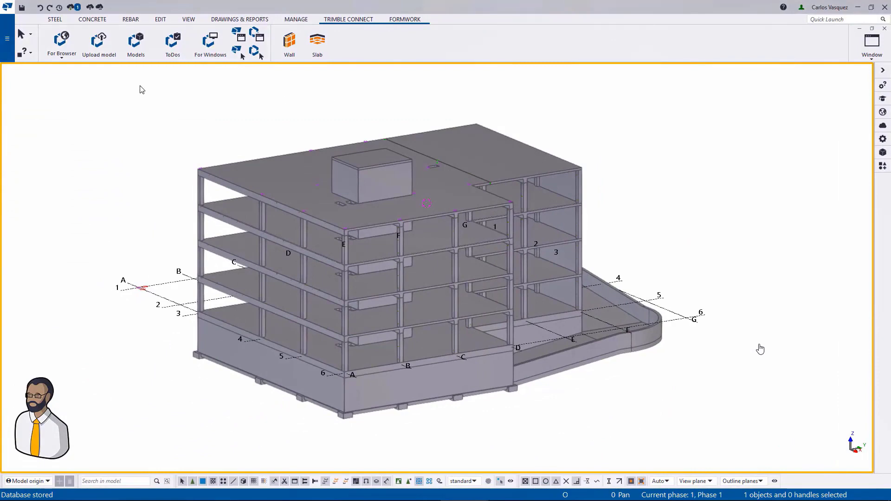
Read in the shared changes and zoom in on the new rooftop wall formwork.
left_click(73, 8)
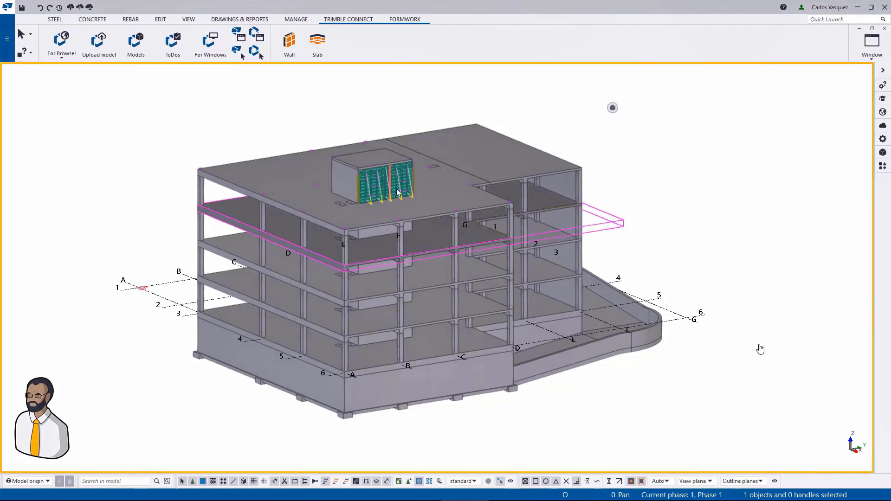
scroll(397, 192, "up", 6)
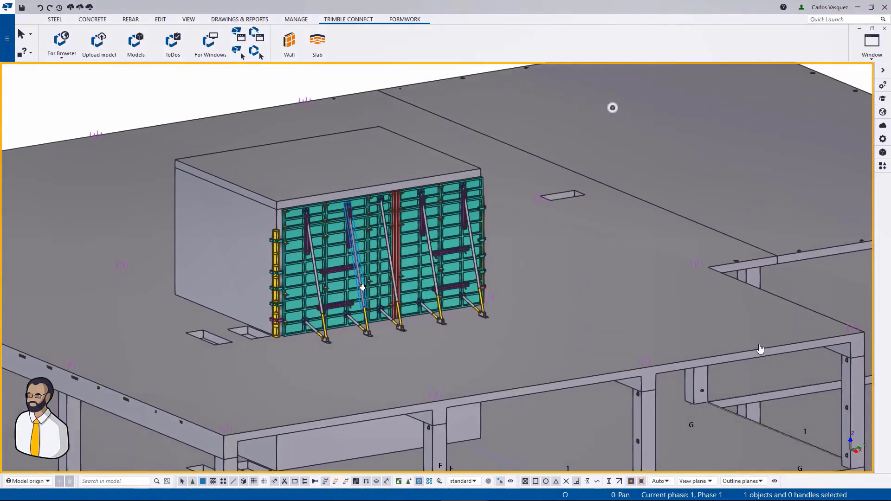